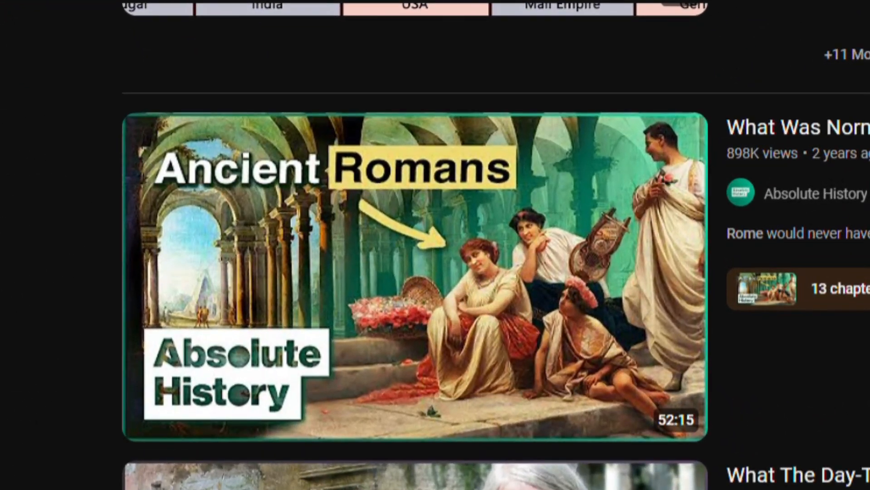
pyautogui.scroll(-10, 526, 290)
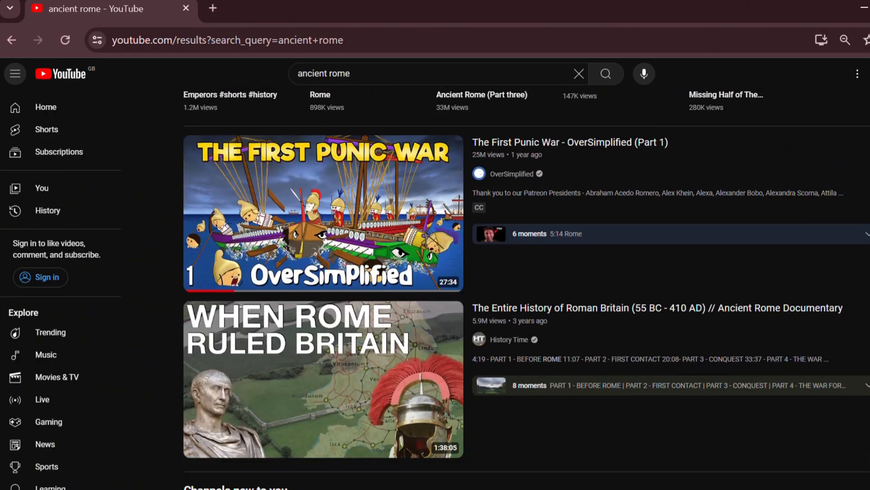
pyautogui.scroll(-6, 526, 290)
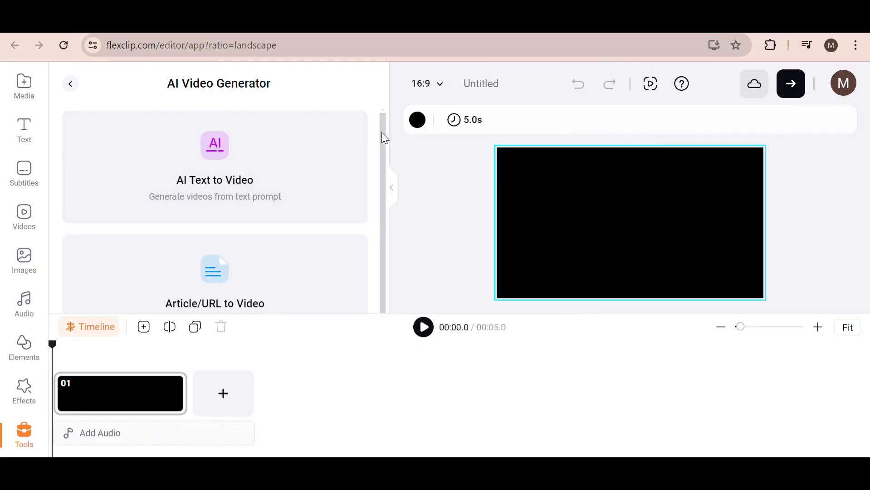
pyautogui.scroll(-1, 383, 134)
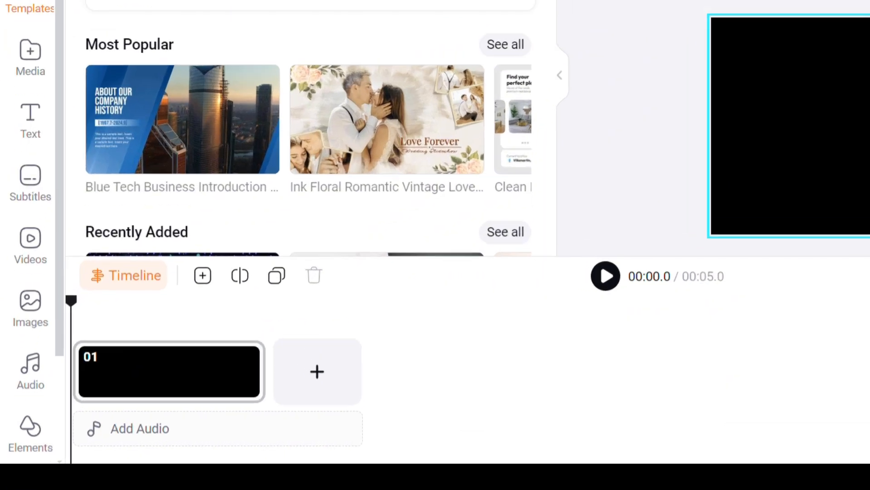
pyautogui.moveTo(44, 79); pyautogui.dragTo(44, 121)
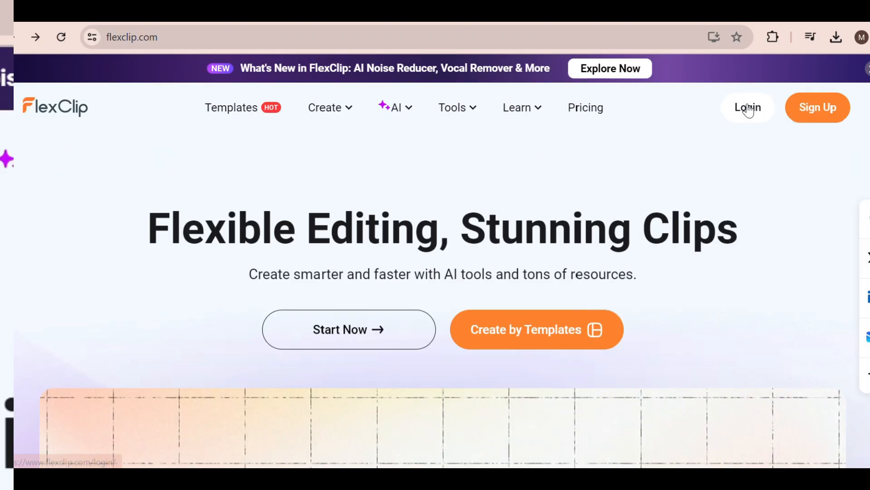
# Log in and create a blank video project in the 16:9 ratio, dismissing the media import dialog
pyautogui.click(747, 107)
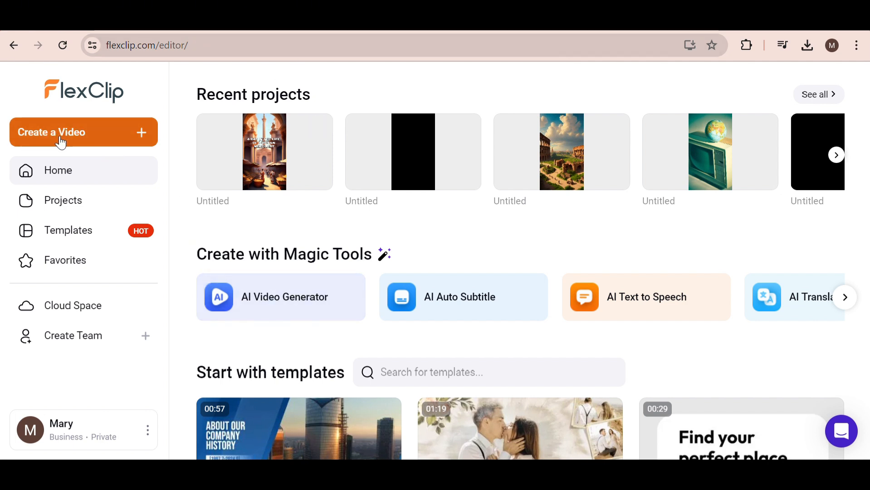
pyautogui.click(89, 141)
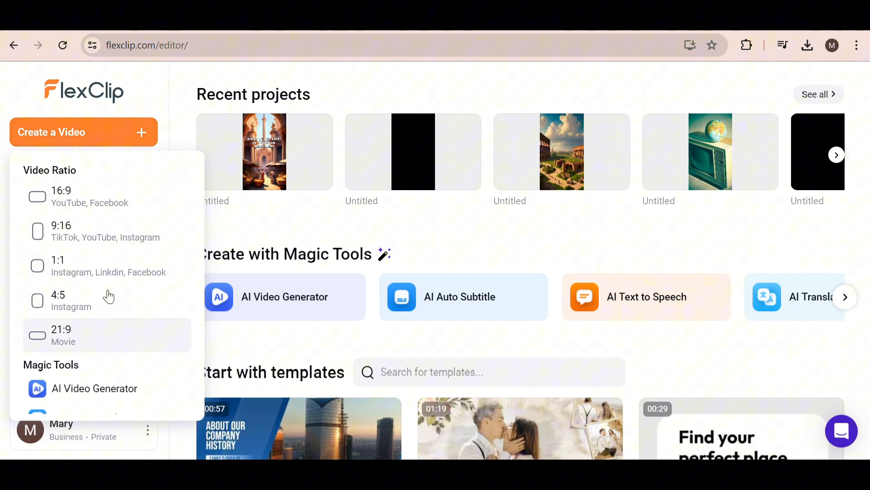
pyautogui.scroll(-3, 107, 240)
pyautogui.scroll(3, 108, 240)
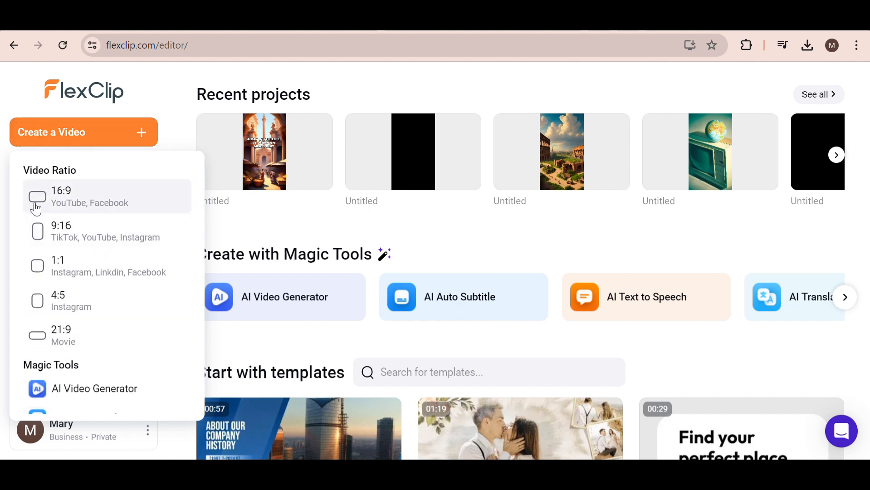
pyautogui.click(101, 204)
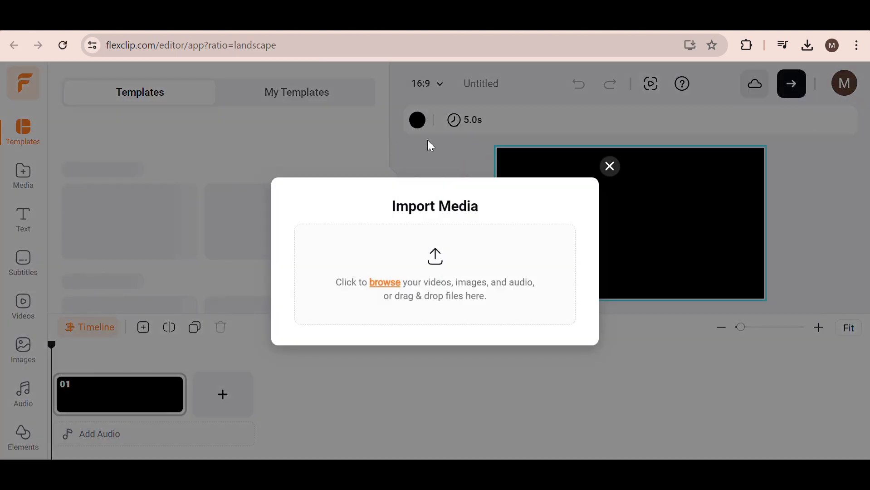
pyautogui.click(611, 166)
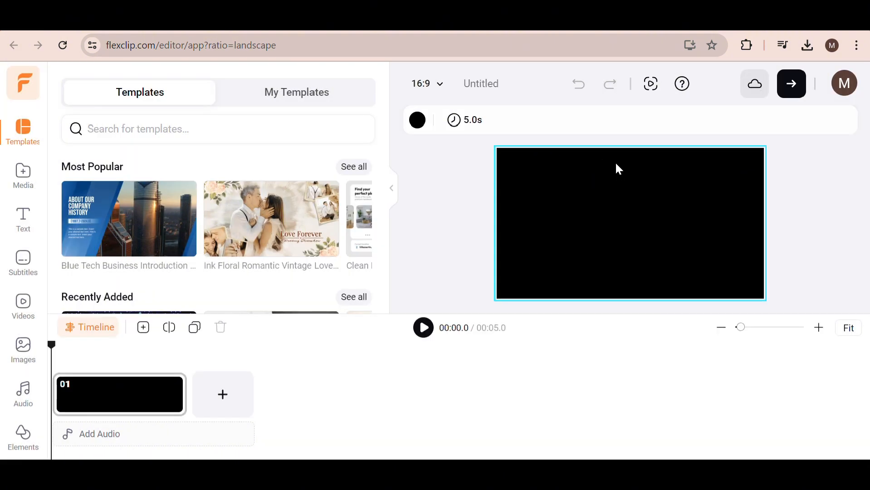
# Open the AI Text to Video generator from the AI-powered tools
pyautogui.moveTo(44, 79); pyautogui.dragTo(42, 127)
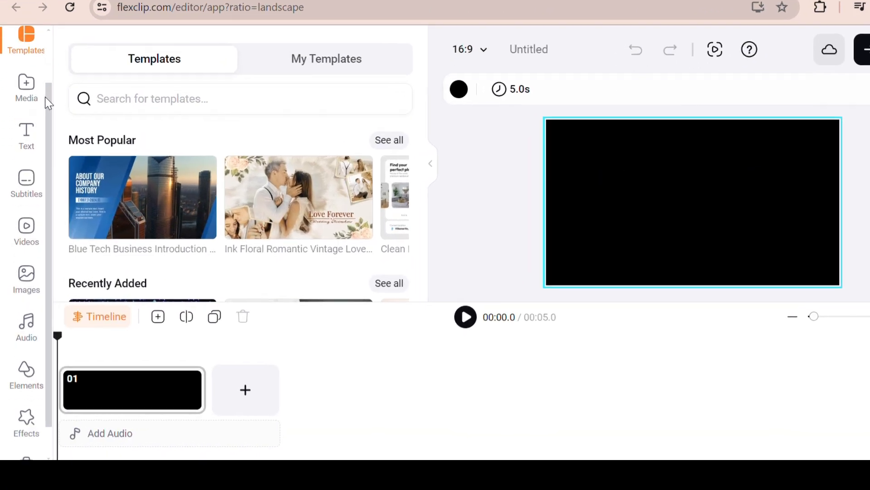
pyautogui.scroll(-2, 45, 97)
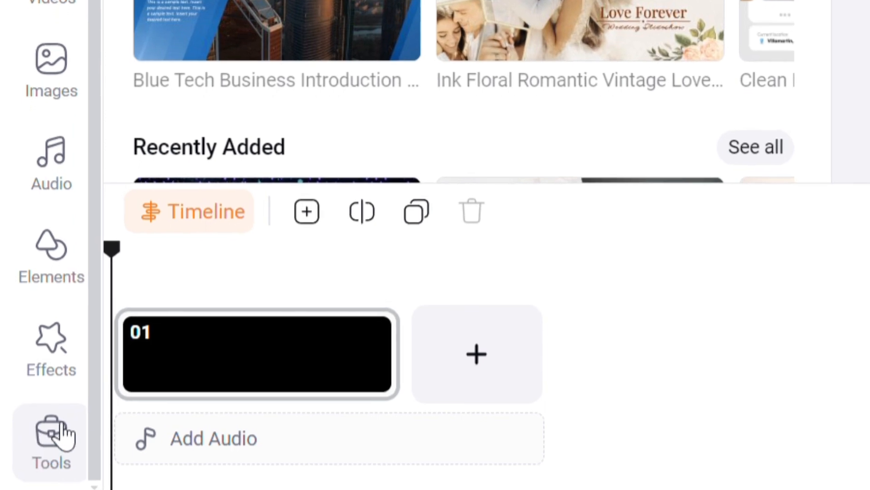
pyautogui.click(64, 434)
pyautogui.moveTo(382, 76); pyautogui.dragTo(382, 46)
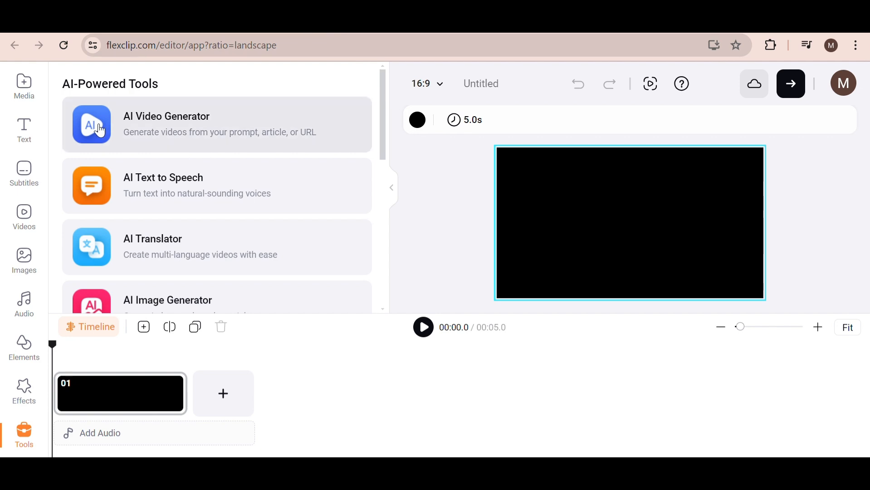
pyautogui.click(262, 145)
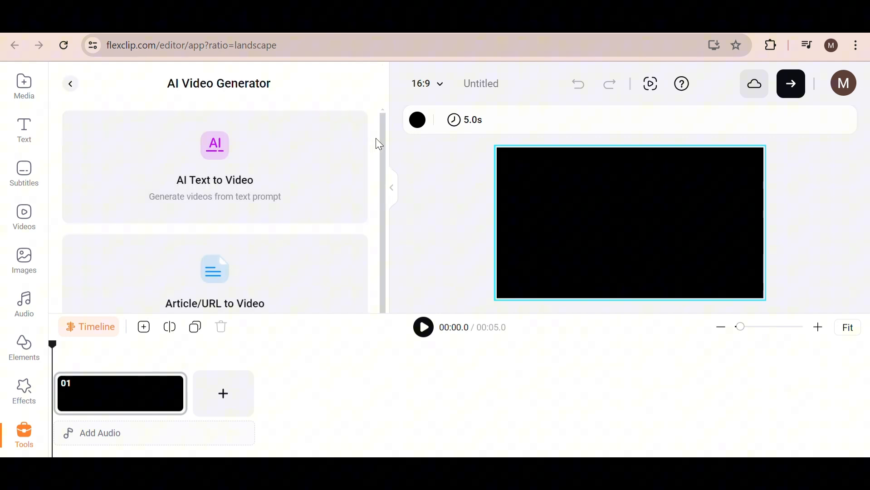
pyautogui.moveTo(383, 131); pyautogui.dragTo(386, 140)
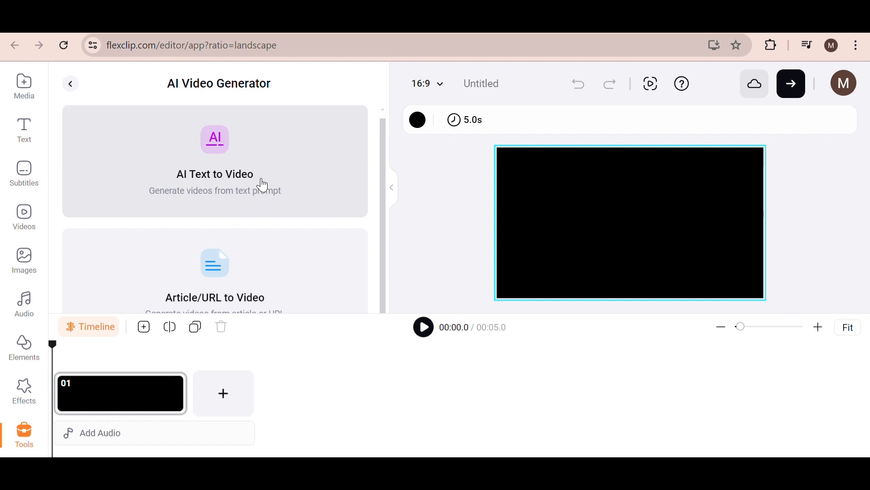
pyautogui.click(217, 149)
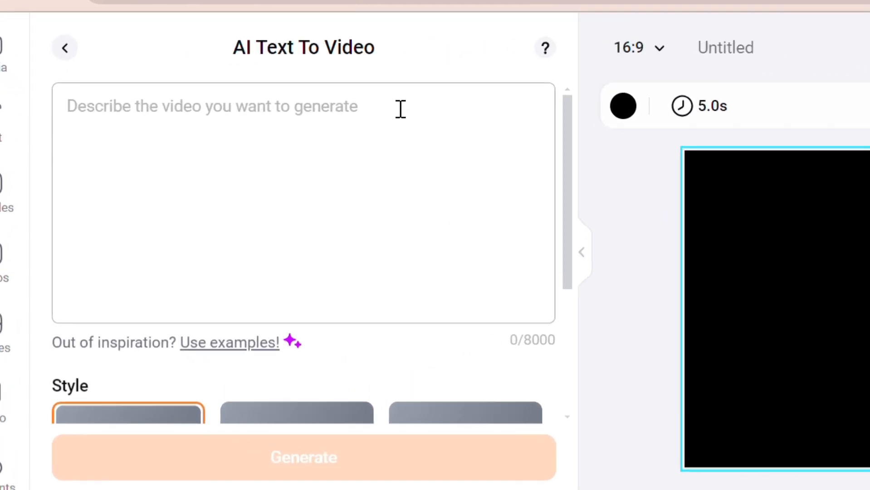
# Enter the prompt "create a script for a YouTube video about a day in the life of an ancient Rome merchant." and keep 16:9
pyautogui.write('create a script for a YouTube video about a day in the life of an ancient Rome merchant.')
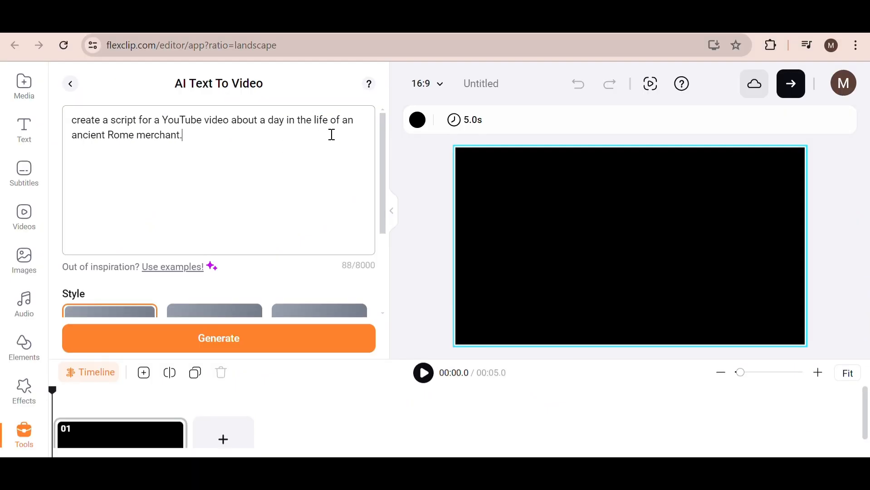
pyautogui.click(434, 87)
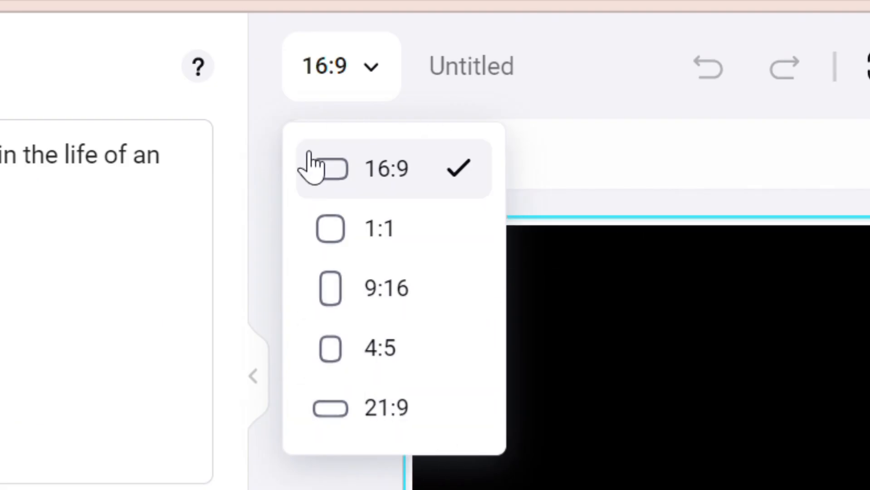
pyautogui.click(385, 179)
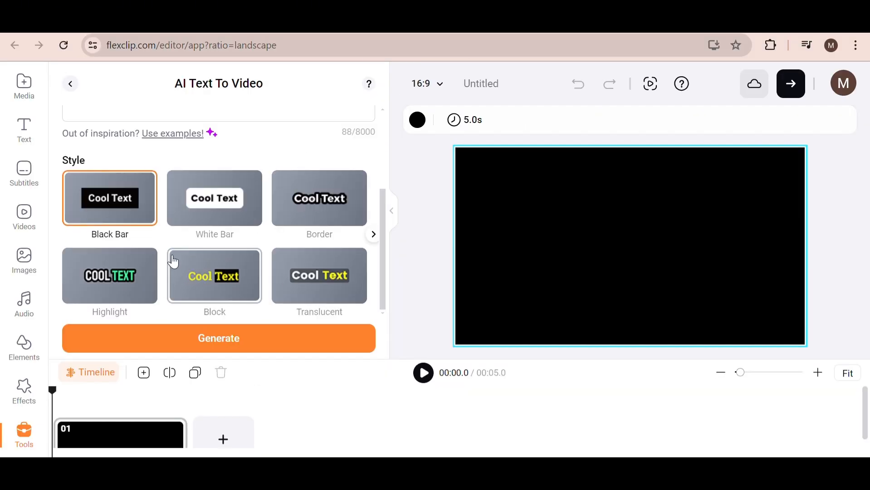
# Browse the text styles, choose Dark and generate the script with its scenes
pyautogui.click(373, 235)
pyautogui.click(373, 235)
pyautogui.click(373, 235)
pyautogui.click(62, 235)
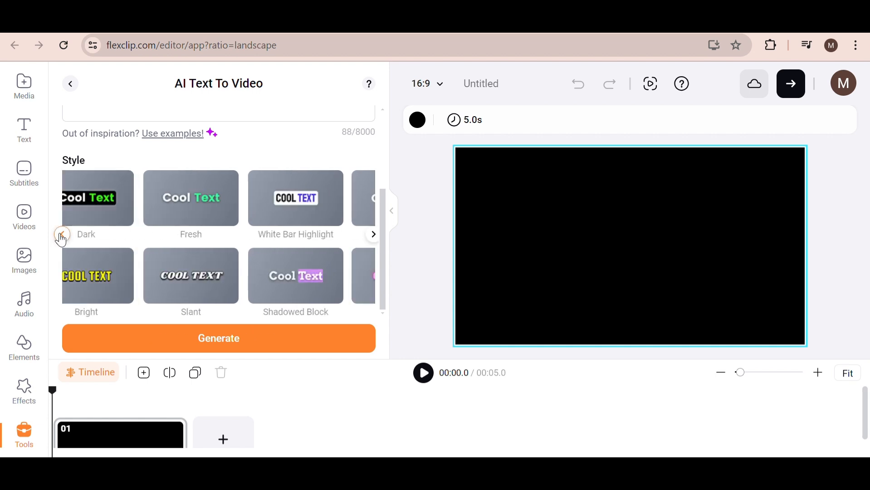
pyautogui.click(62, 235)
pyautogui.click(373, 235)
pyautogui.click(130, 217)
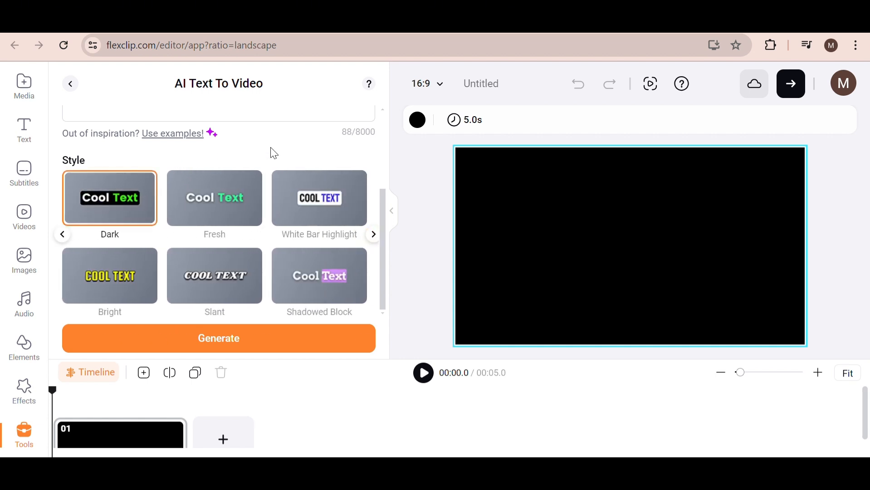
pyautogui.click(244, 341)
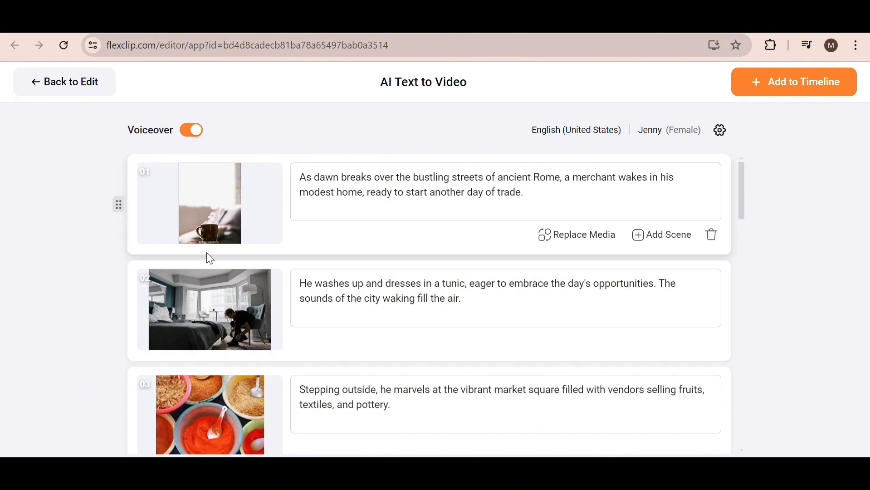
# Review the generated scenes and add them to the timeline after the existing scenes
pyautogui.scroll(-8, 208, 252)
pyautogui.scroll(-20, 277, 306)
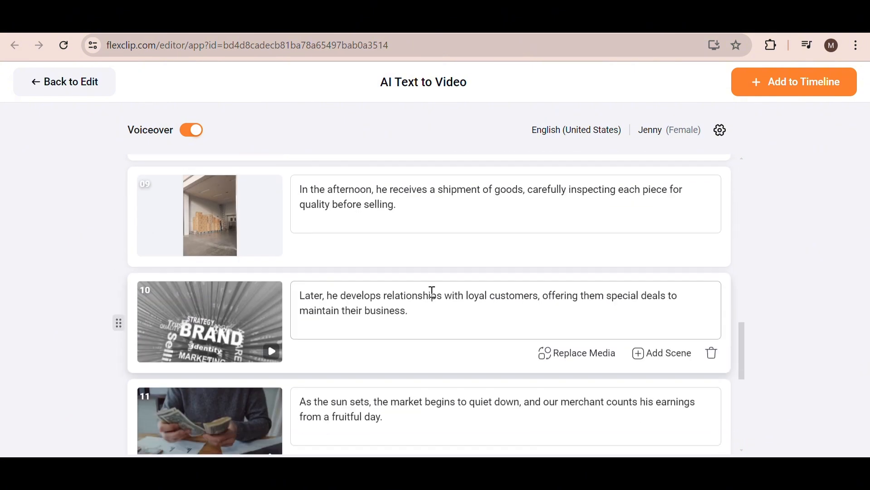
pyautogui.moveTo(745, 401); pyautogui.dragTo(698, 154)
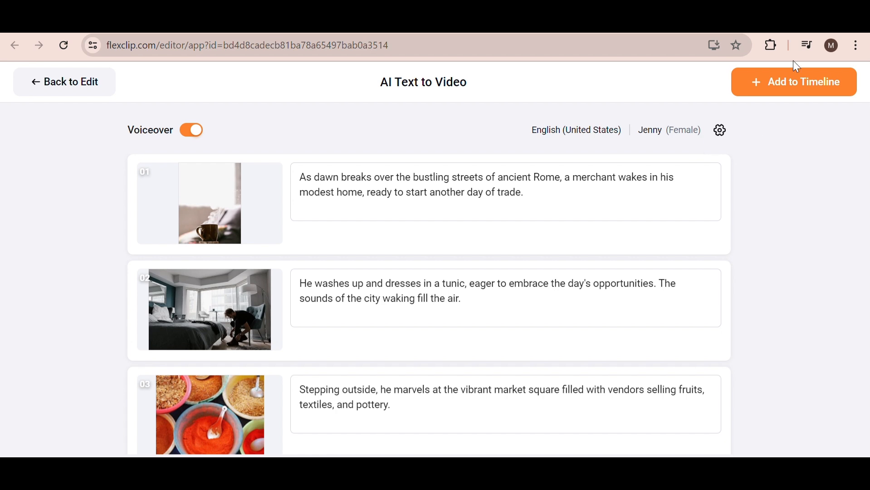
pyautogui.click(812, 82)
pyautogui.click(325, 247)
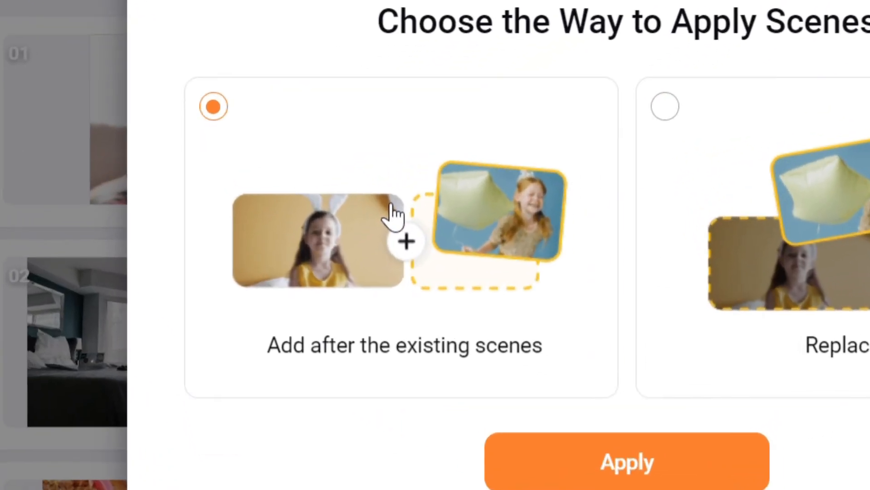
pyautogui.click(726, 471)
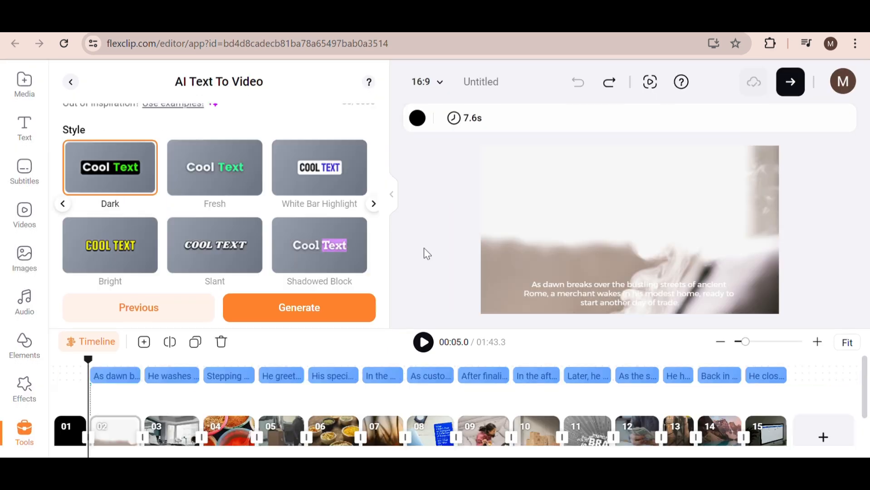
# Examine the timeline's audio tracks and browse the music and sound effects offered in the audio library
pyautogui.scroll(-2, 395, 359)
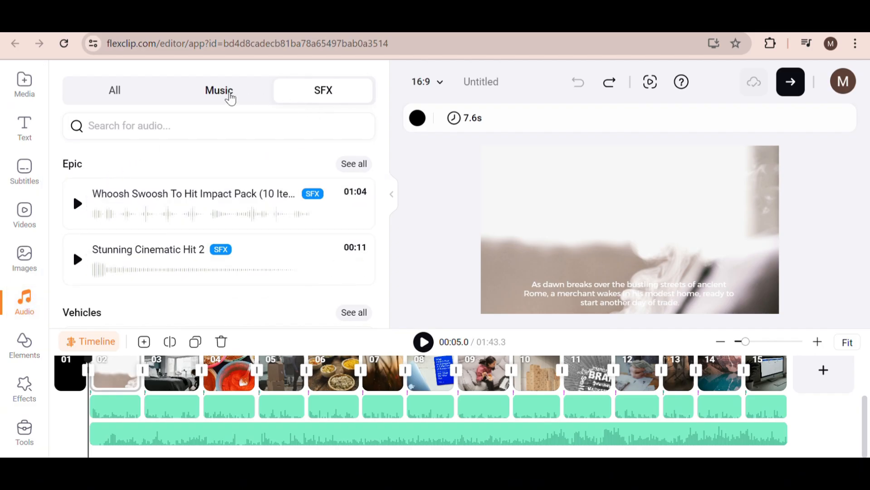
pyautogui.click(227, 92)
pyautogui.scroll(-10, 247, 204)
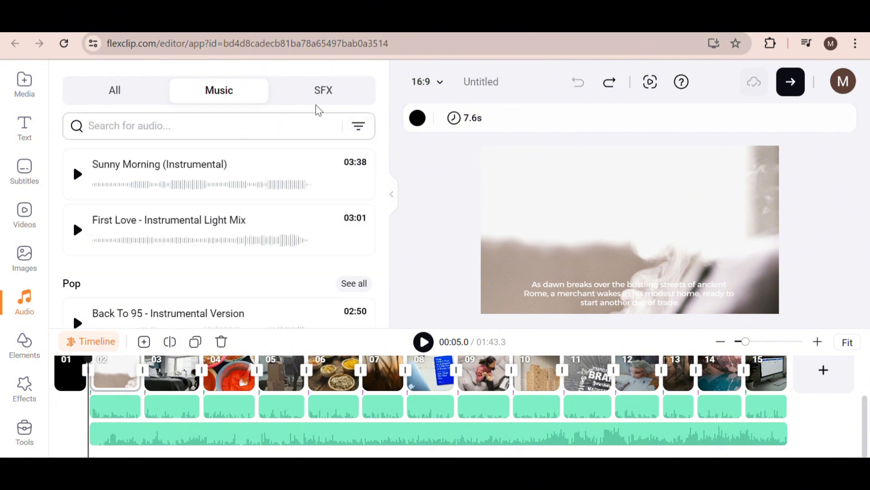
pyautogui.click(318, 97)
pyautogui.scroll(-6, 171, 234)
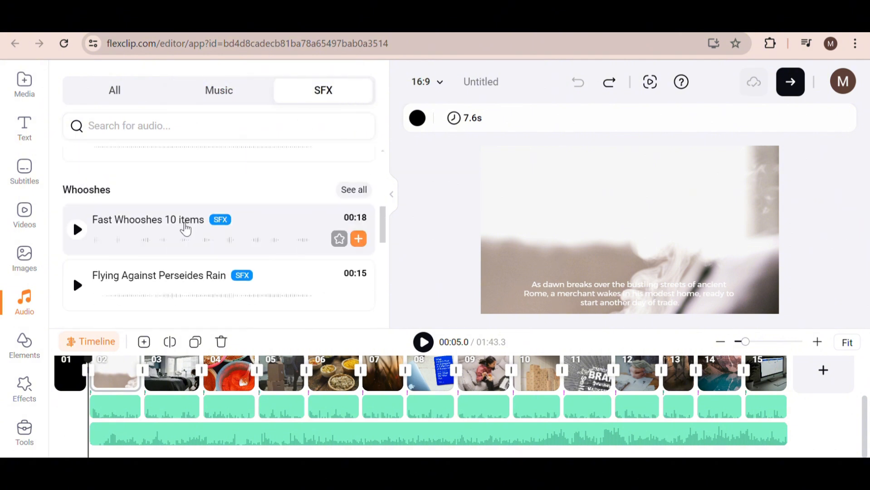
pyautogui.scroll(5, 184, 227)
pyautogui.scroll(-2, 190, 221)
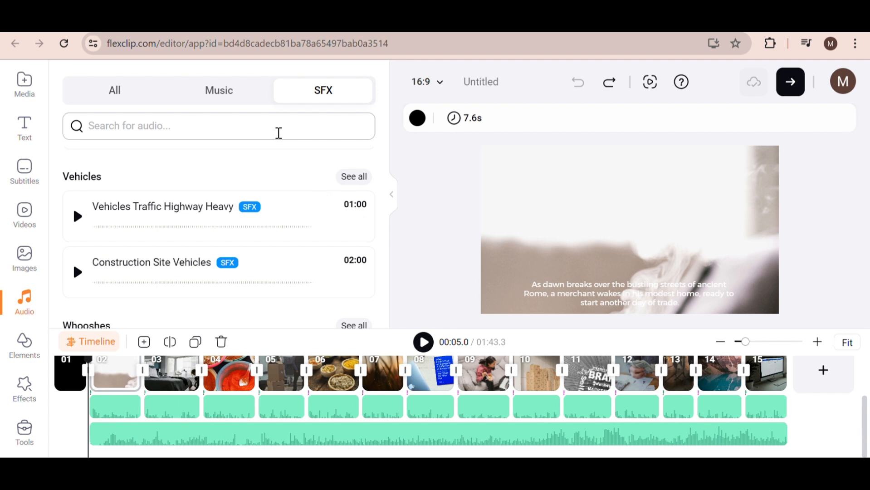
# Open the Subtitle To Speech settings and look through the available voiceover languages
pyautogui.click(10, 177)
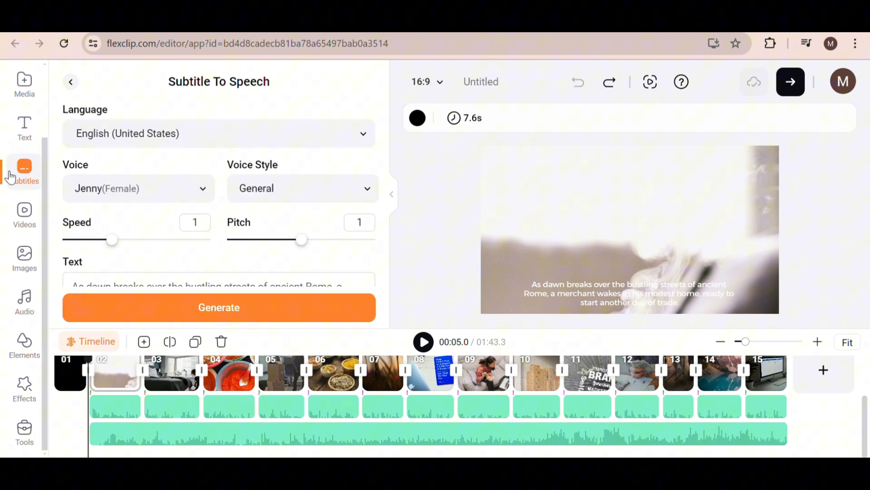
pyautogui.click(262, 139)
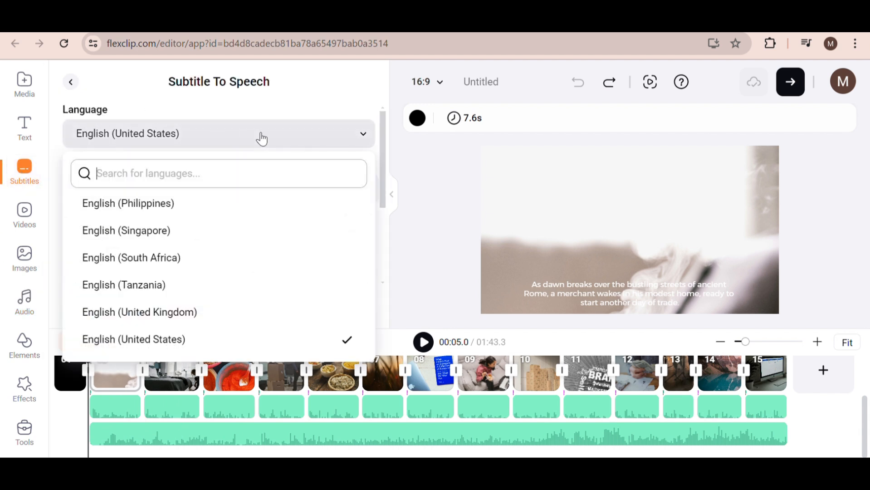
pyautogui.moveTo(369, 250); pyautogui.dragTo(351, 194)
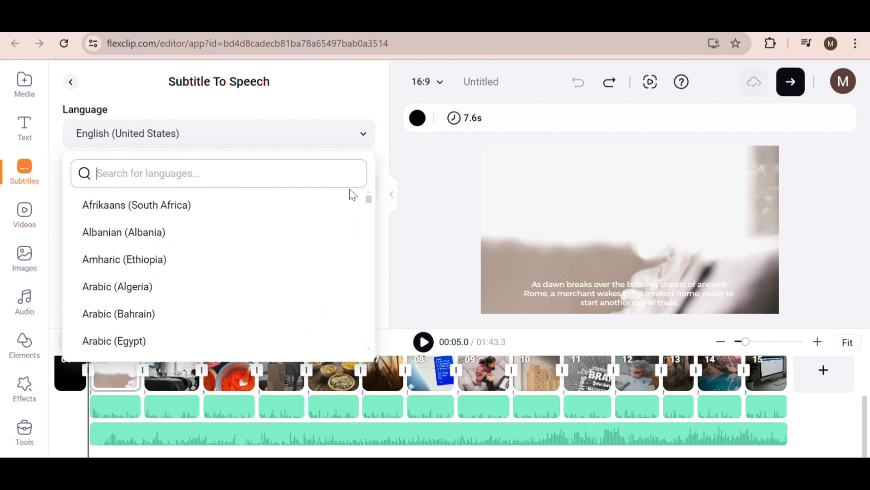
pyautogui.click(365, 132)
# Browse the available English (United States) voices and choose the male voice Eric for the voiceover
pyautogui.click(202, 188)
pyautogui.scroll(-6, 171, 248)
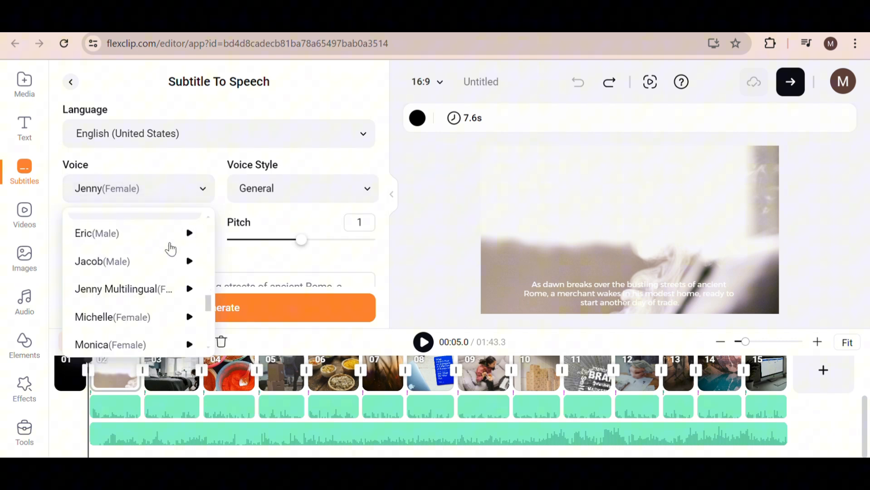
pyautogui.scroll(5, 170, 249)
pyautogui.scroll(2, 171, 249)
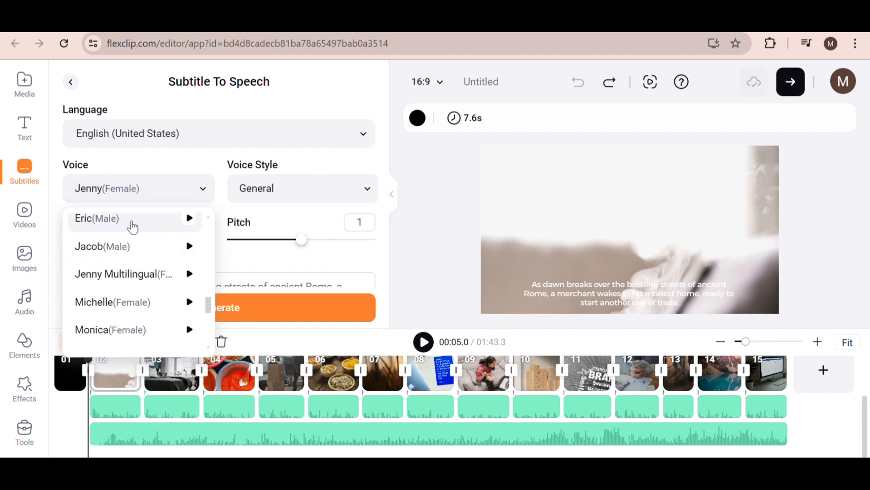
pyautogui.click(130, 222)
# Check the voice style options, keep General, and generate the voiceover from the subtitle text
pyautogui.click(276, 193)
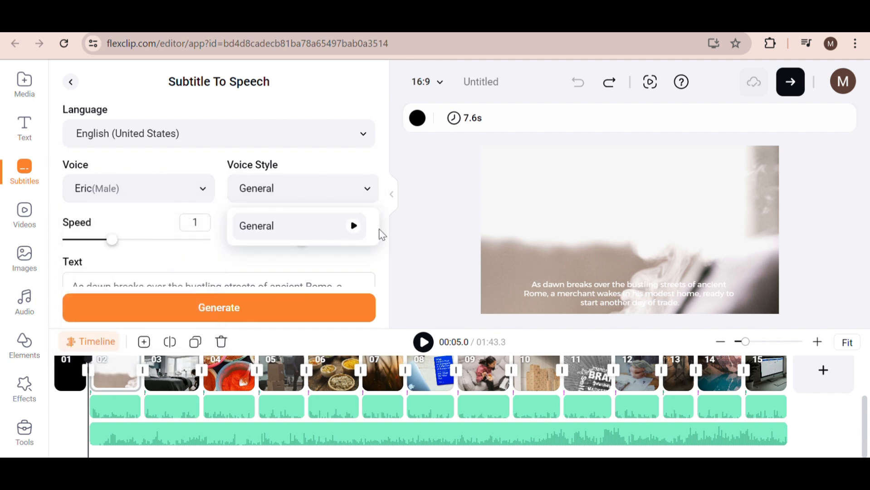
pyautogui.click(236, 159)
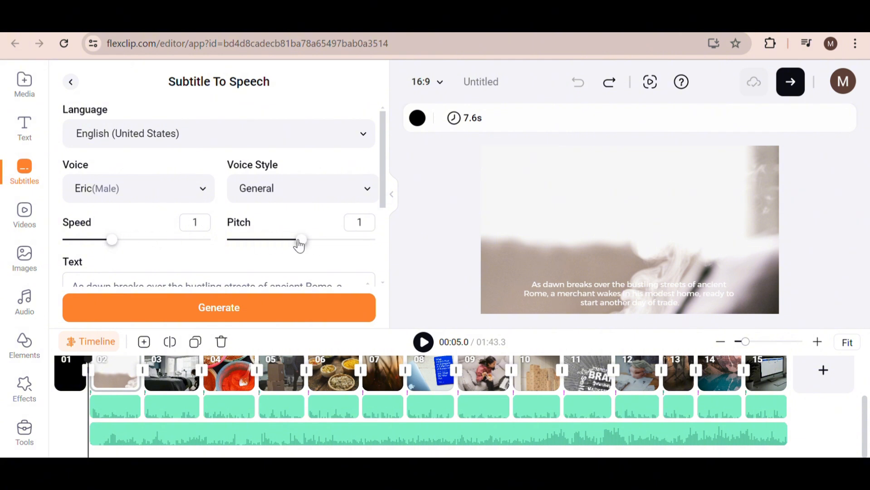
pyautogui.scroll(-3, 324, 194)
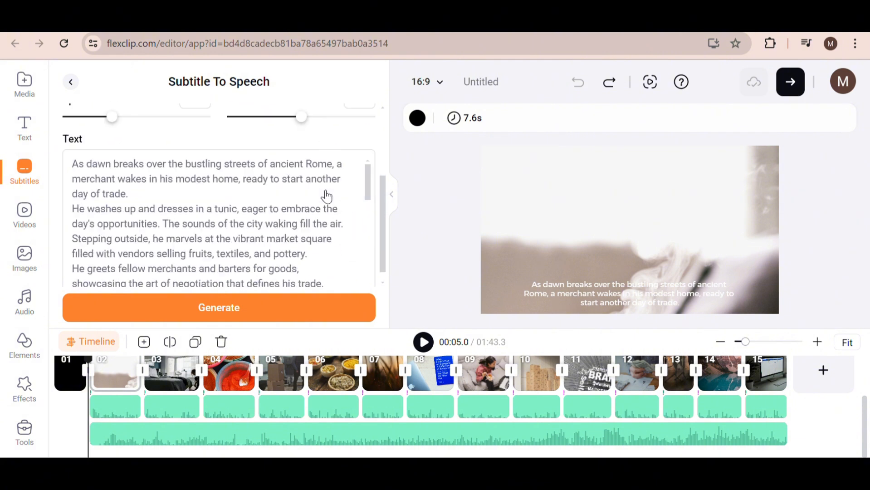
pyautogui.click(295, 308)
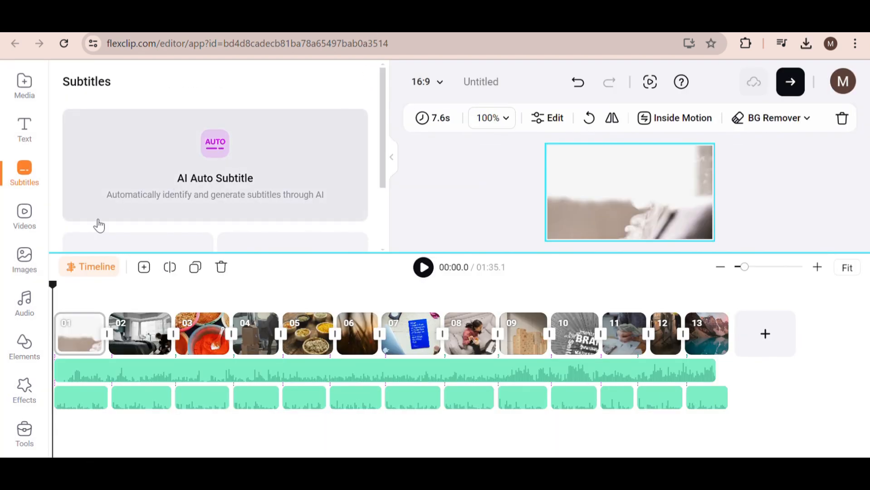
# Open the AI Image Generator and enter the prompt "Ancient roman bustling city"
pyautogui.click(27, 435)
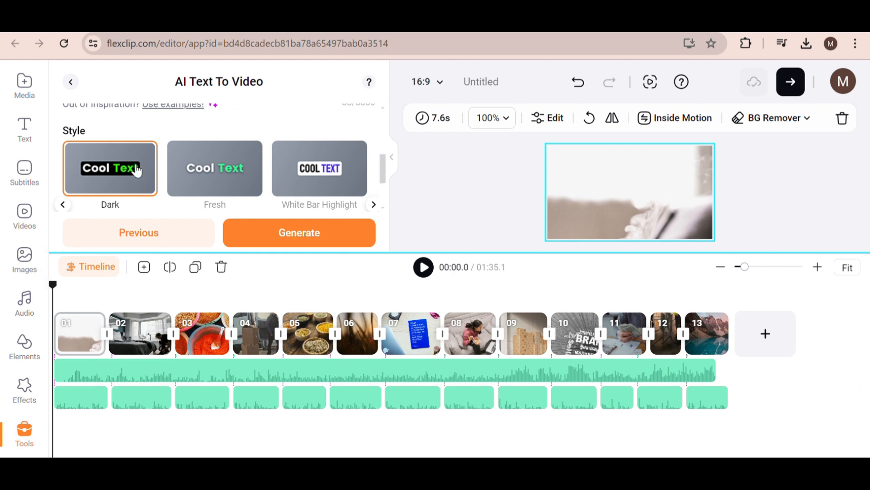
pyautogui.click(71, 82)
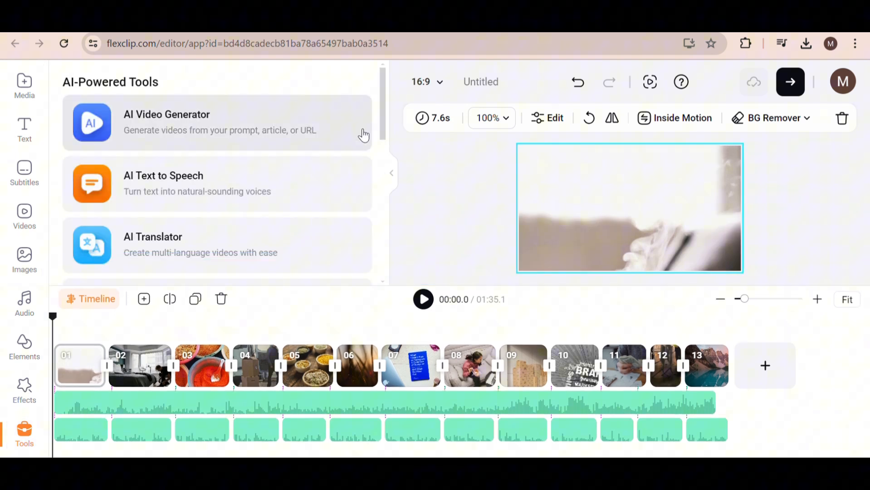
pyautogui.moveTo(382, 82); pyautogui.dragTo(382, 120)
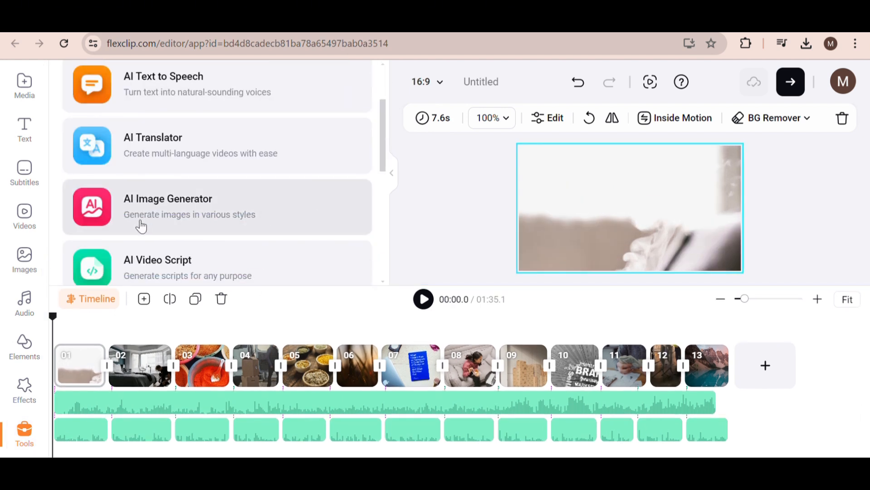
pyautogui.click(202, 220)
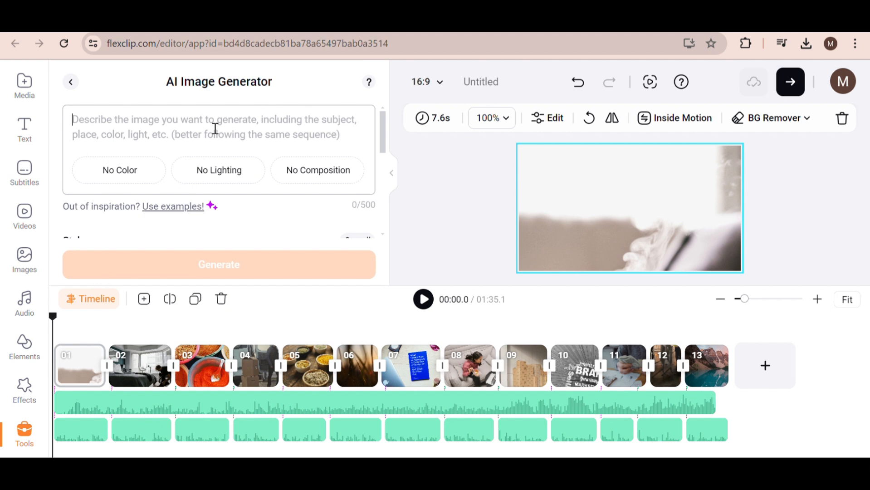
pyautogui.click(312, 120)
pyautogui.write('Ancient roman bustling city')
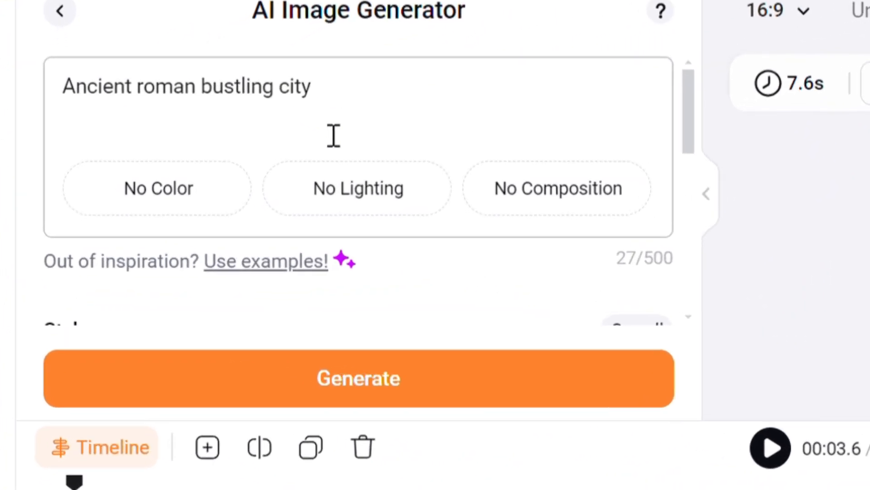
# Browse the full set of image styles, set the image ratio to 16:9 and generate the city image
pyautogui.scroll(-3, 231, 226)
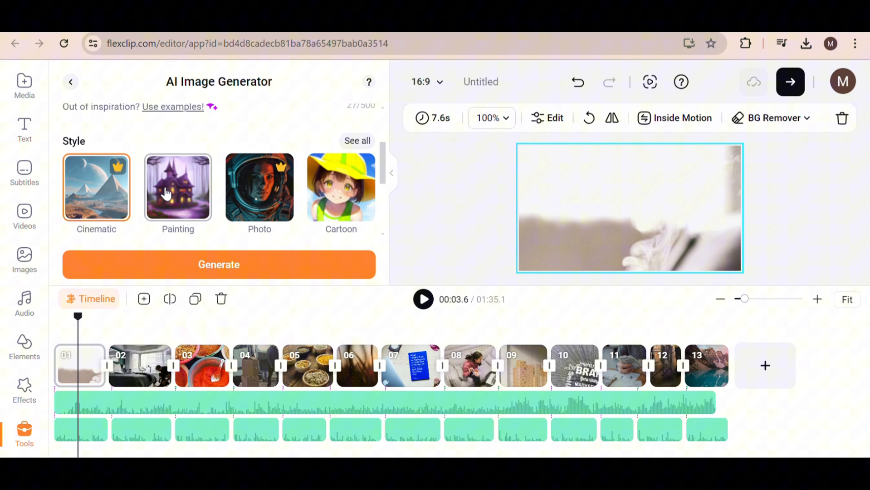
pyautogui.scroll(-2, 146, 160)
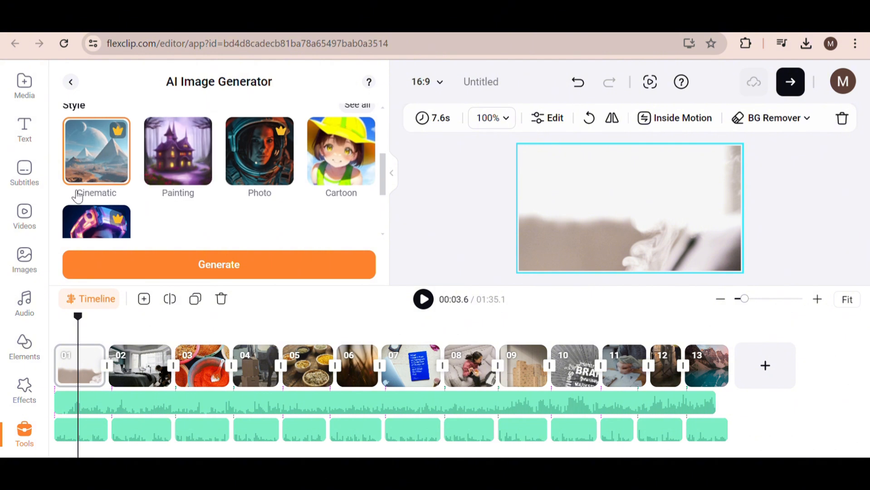
pyautogui.click(355, 107)
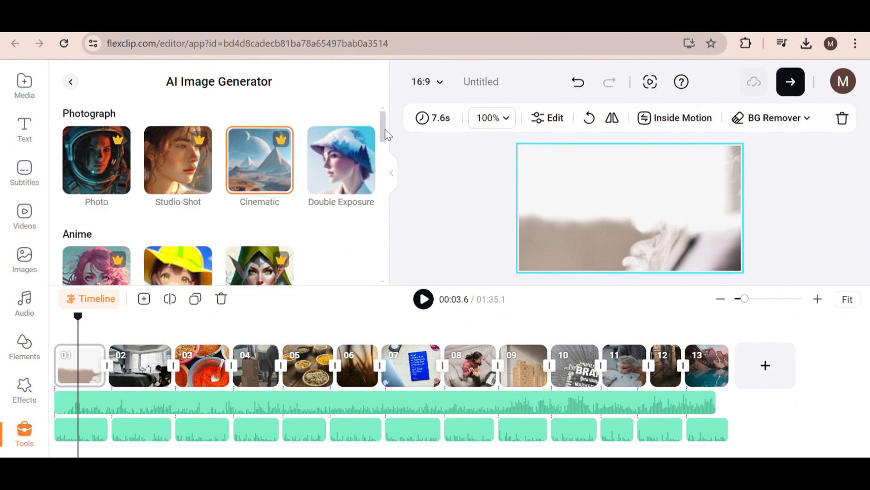
pyautogui.scroll(-5, 353, 139)
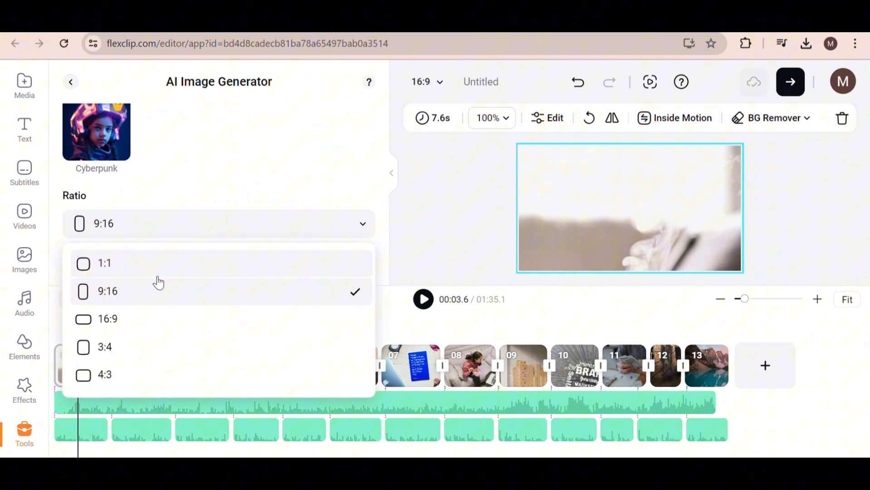
pyautogui.click(154, 317)
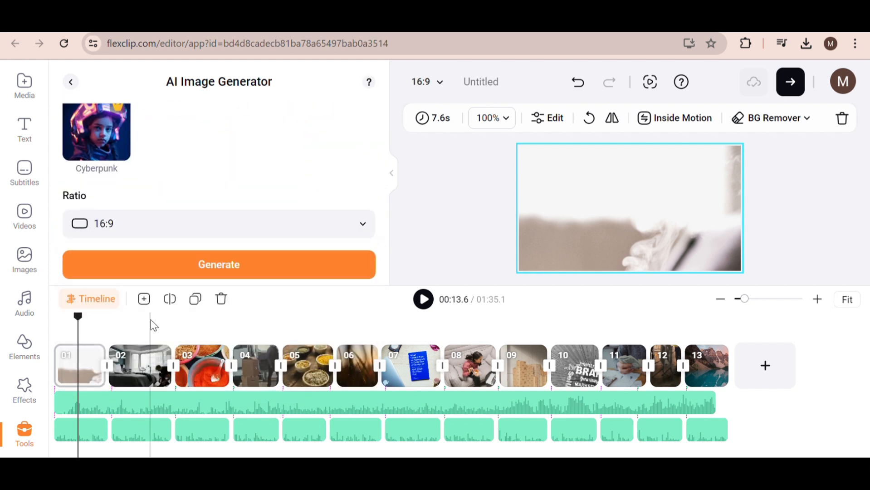
pyautogui.click(288, 267)
# Add the generated city image to the timeline as a new first scene and briefly preview it
pyautogui.moveTo(275, 196)
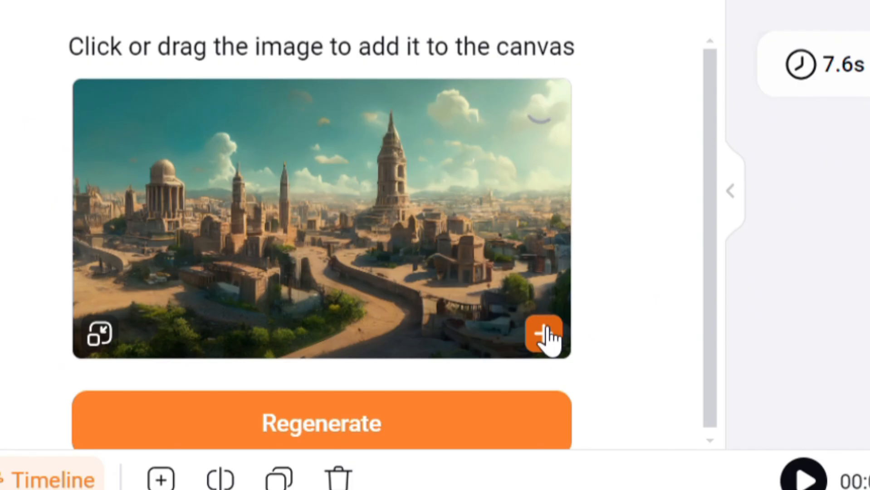
pyautogui.click(547, 336)
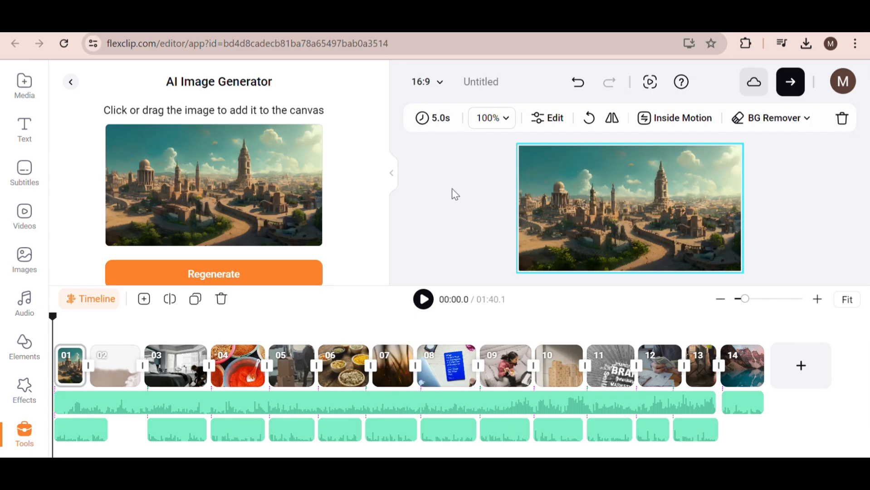
pyautogui.click(422, 298)
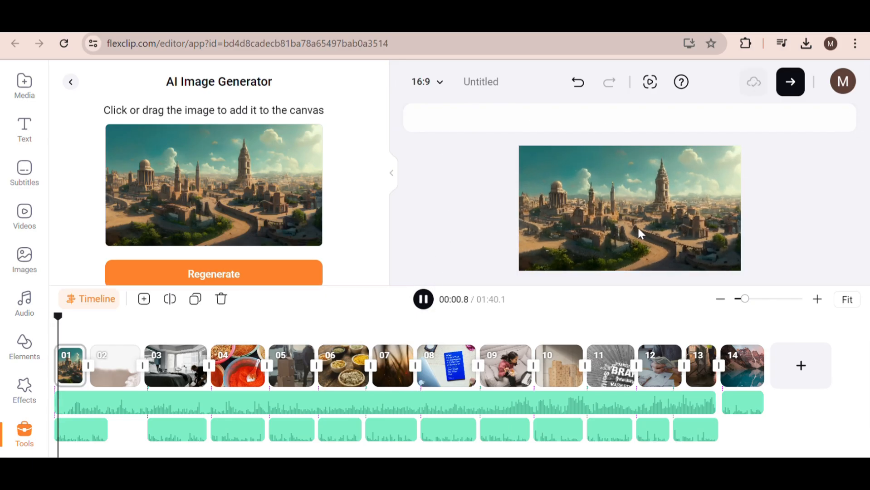
pyautogui.click(638, 228)
# Generate images from the prompt "Ancient roman man wearing a tunic" and adjust the resulting scene on the timeline
pyautogui.click(228, 365)
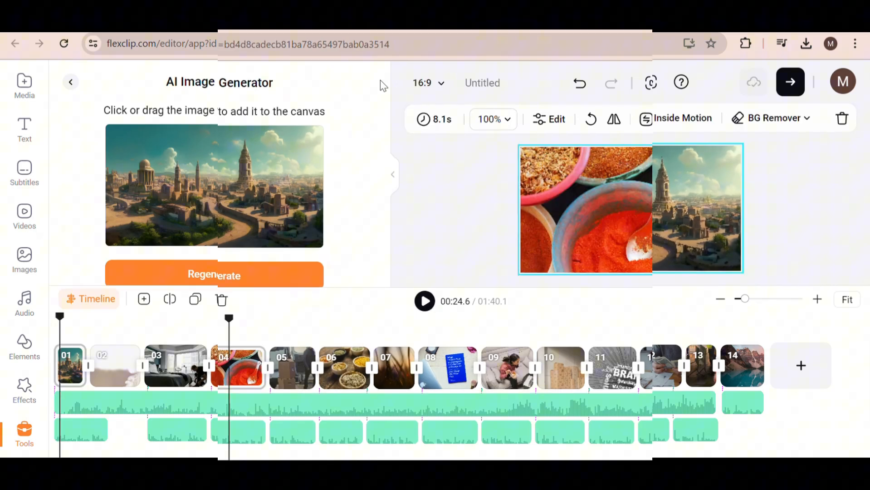
pyautogui.click(71, 82)
pyautogui.scroll(5, 188, 145)
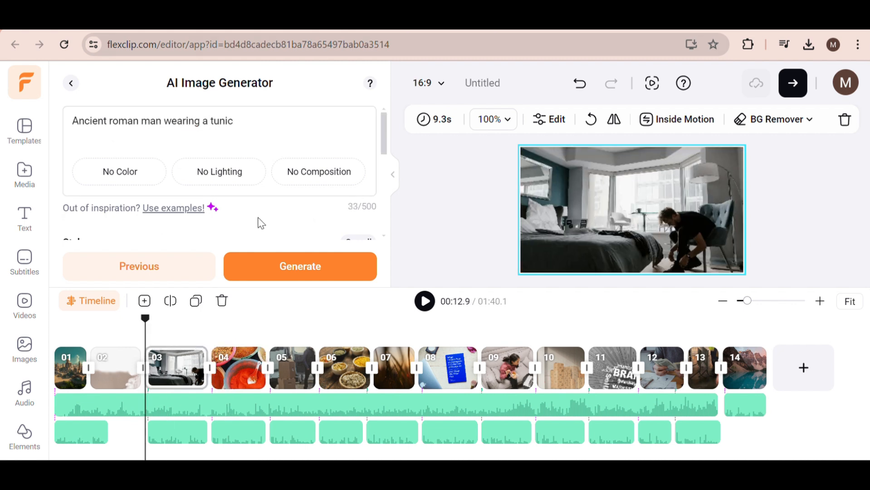
pyautogui.scroll(-3, 260, 219)
pyautogui.click(277, 260)
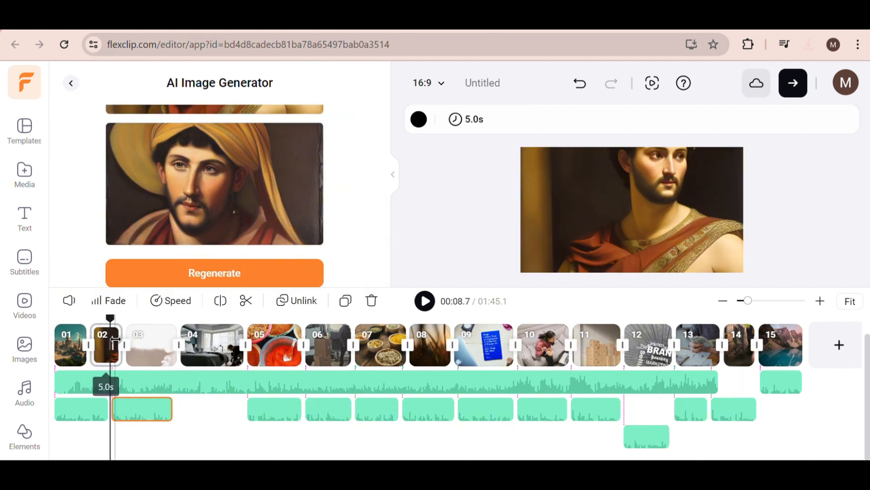
pyautogui.moveTo(125, 352); pyautogui.dragTo(164, 347)
pyautogui.moveTo(85, 335); pyautogui.dragTo(51, 319)
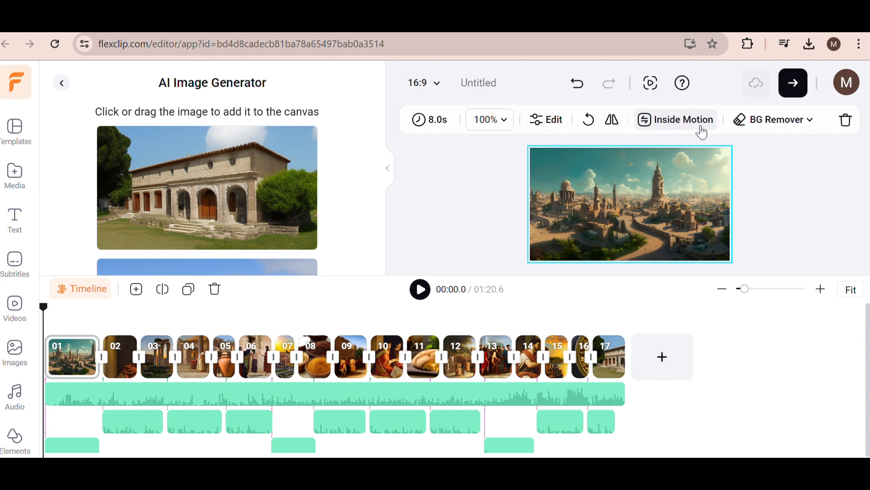
# Look through the Inside Motion effects and apply Move to the right to scene 01
pyautogui.click(668, 123)
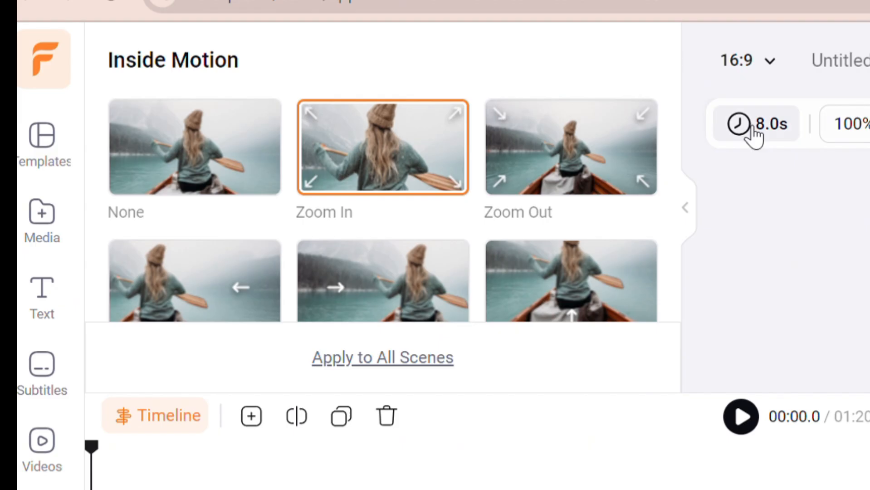
pyautogui.scroll(-3, 175, 195)
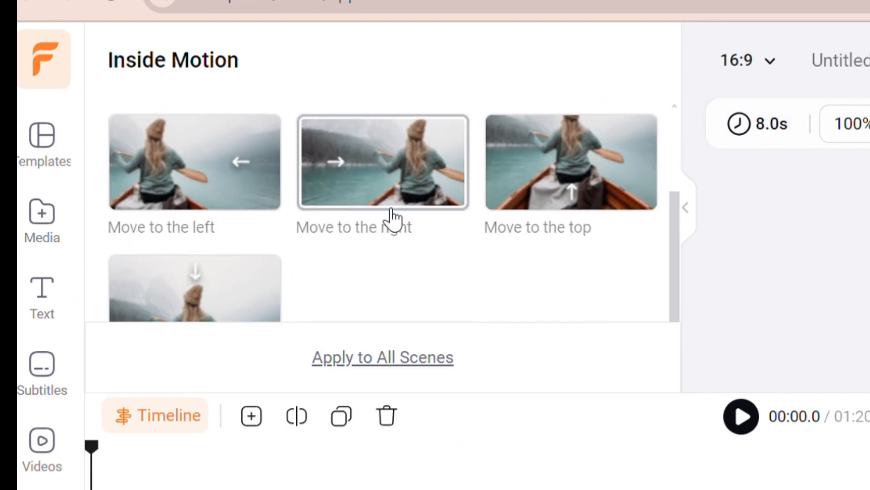
pyautogui.scroll(3, 581, 219)
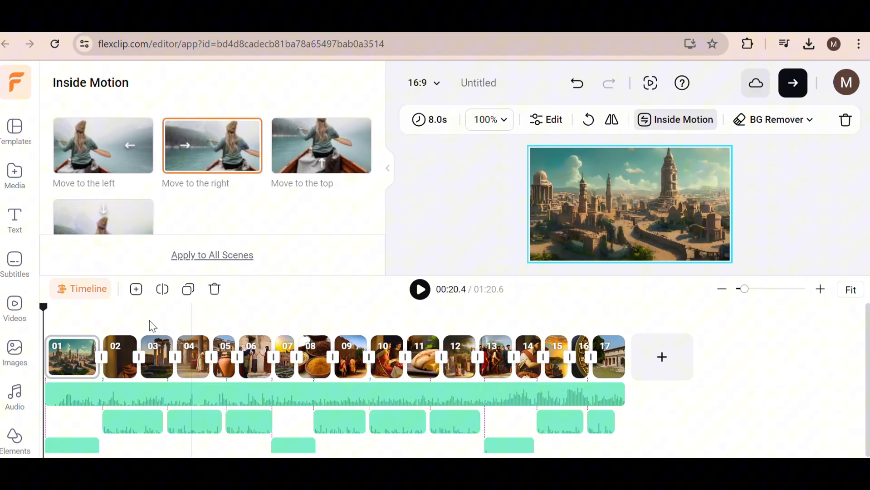
# Apply the Move to the top inside motion to scene 12 and Zoom Out to scene 15
pyautogui.click(346, 357)
pyautogui.scroll(-3, 212, 195)
pyautogui.click(461, 357)
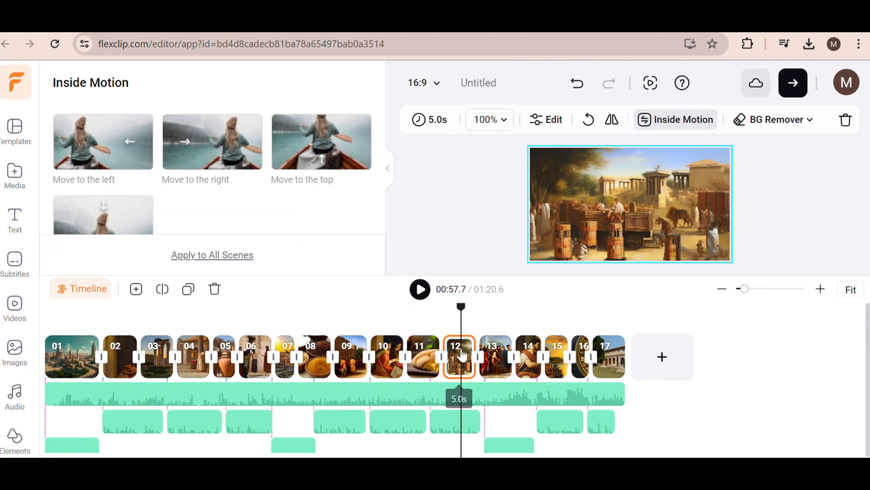
pyautogui.click(321, 141)
pyautogui.click(521, 357)
pyautogui.click(561, 355)
pyautogui.scroll(3, 322, 195)
pyautogui.click(321, 133)
# Apply the downward-moving inside motion to scene 02, the portrait of the Roman man
pyautogui.click(597, 357)
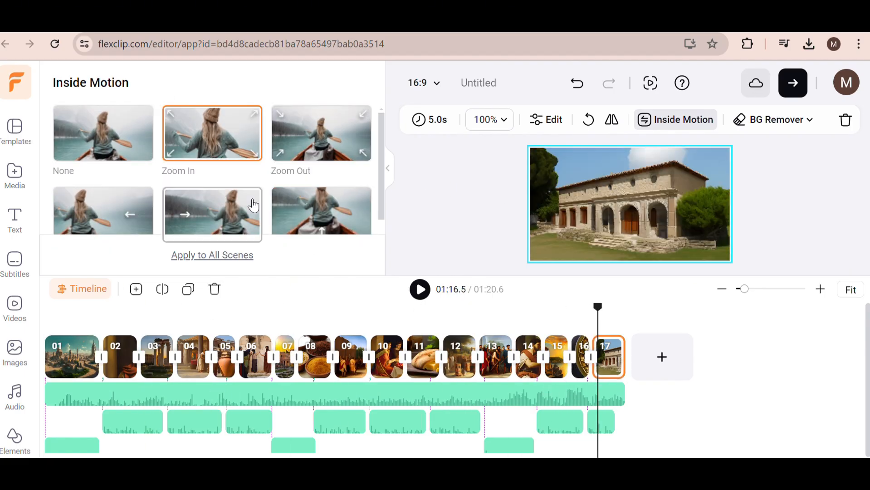
pyautogui.click(111, 357)
pyautogui.click(421, 289)
pyautogui.click(421, 290)
pyautogui.moveTo(382, 127); pyautogui.dragTo(382, 176)
pyautogui.click(103, 216)
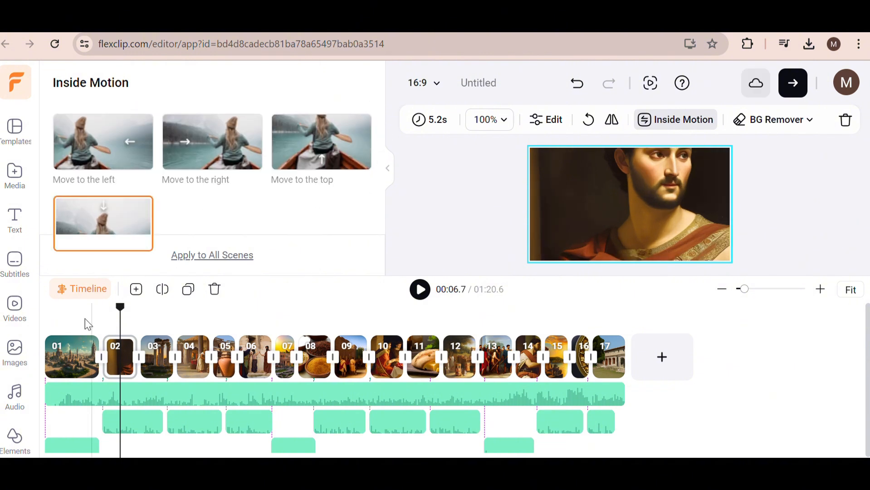
# Preview the opening scene's motion from the start of the timeline
pyautogui.click(49, 319)
pyautogui.click(420, 289)
pyautogui.click(421, 290)
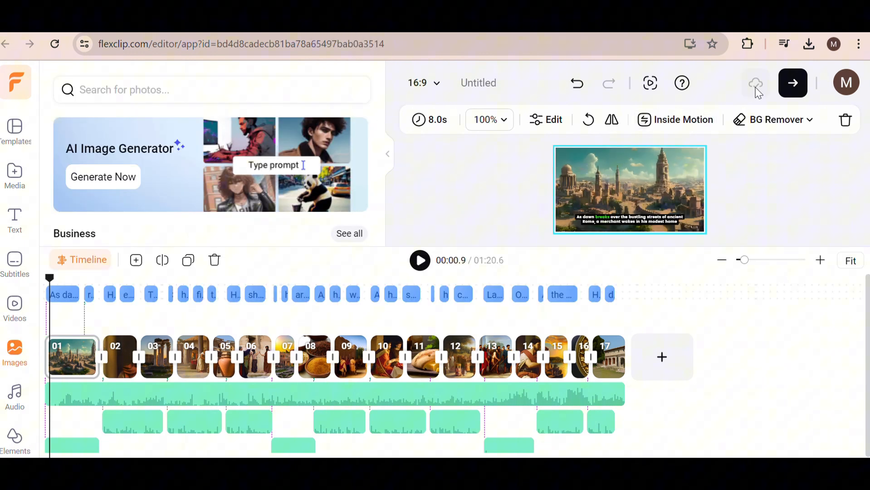
# Export the video at 1080p resolution with a 60fps frame rate and High Quality
pyautogui.click(793, 84)
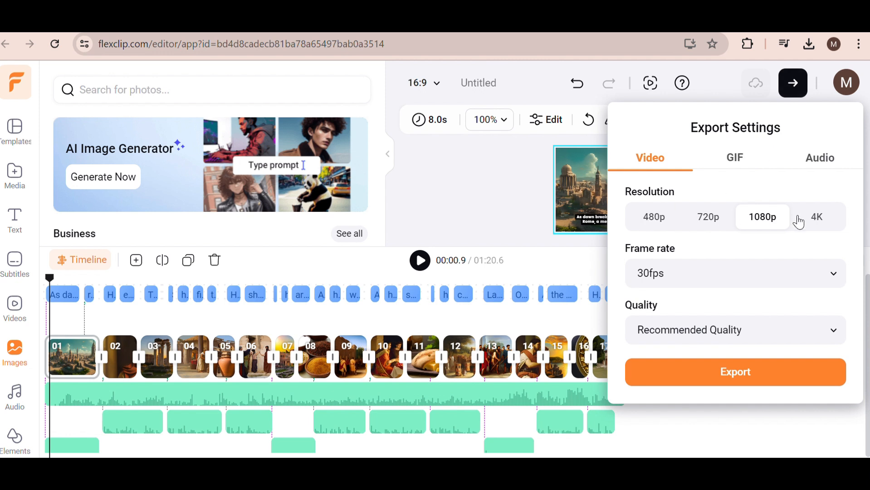
pyautogui.click(671, 275)
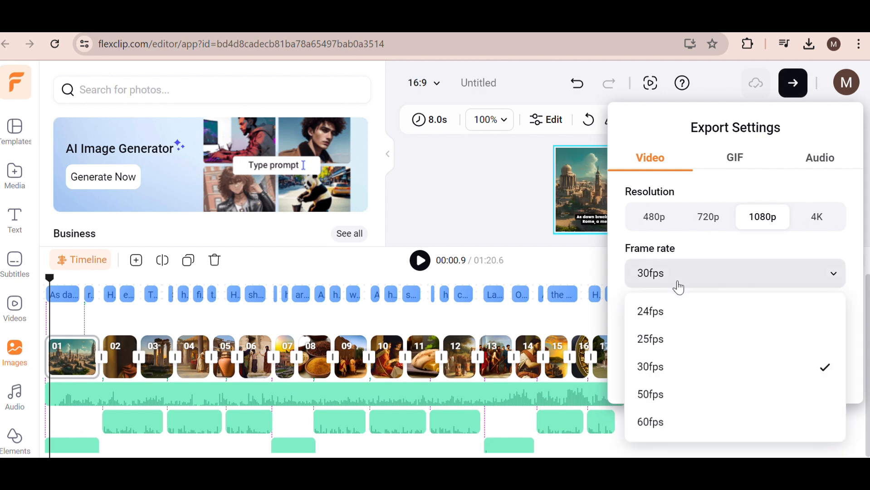
pyautogui.click(710, 429)
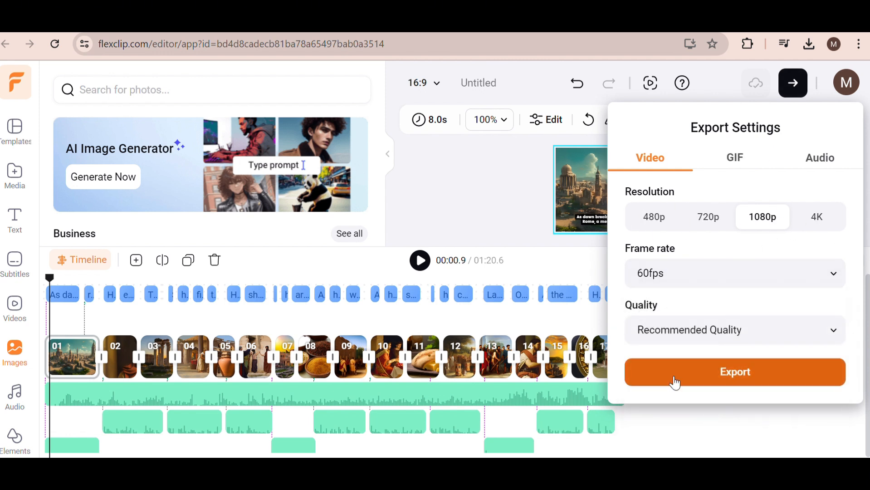
pyautogui.click(694, 343)
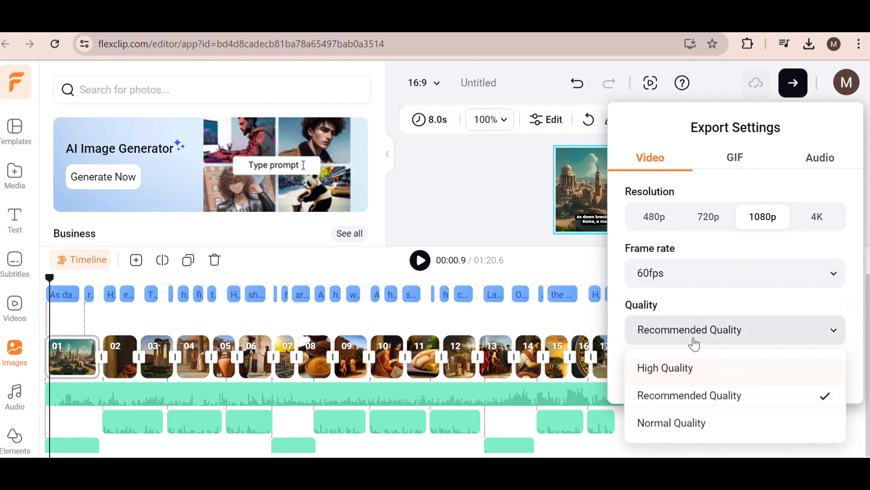
pyautogui.click(688, 381)
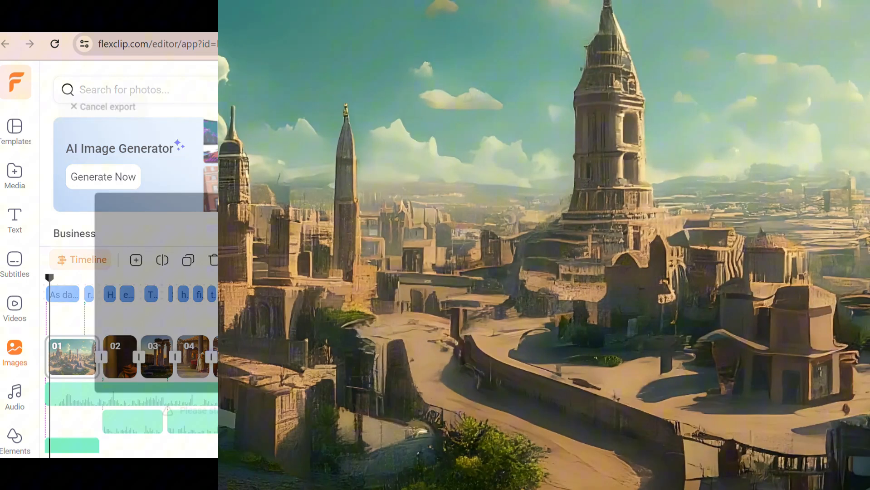